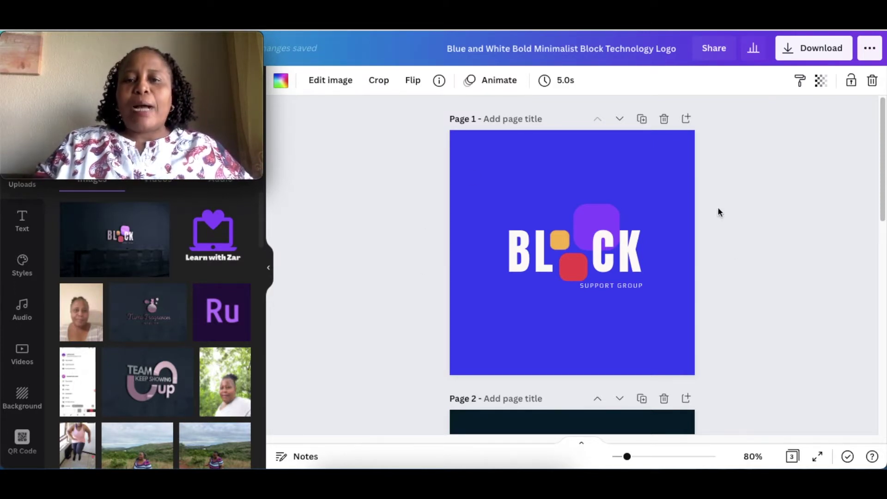
Step: Select the whole first BLOCK logo page, not the BL text, for a page animation
left_click(481, 315)
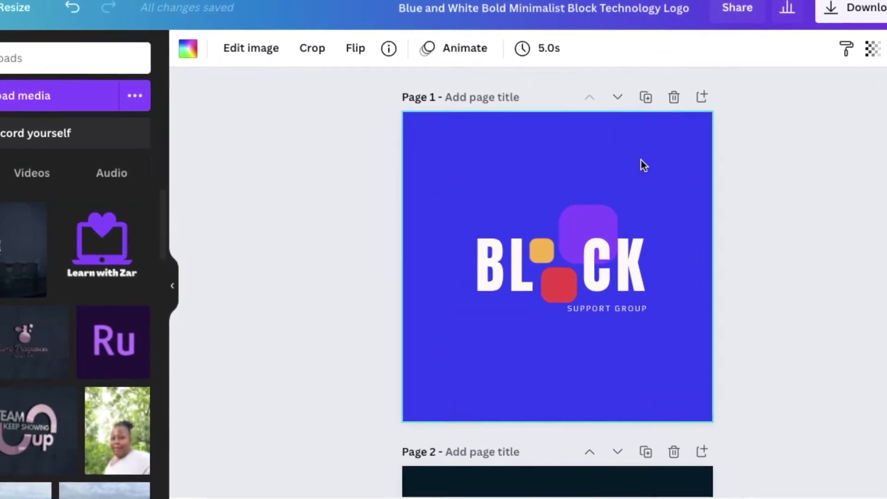
left_click(490, 254)
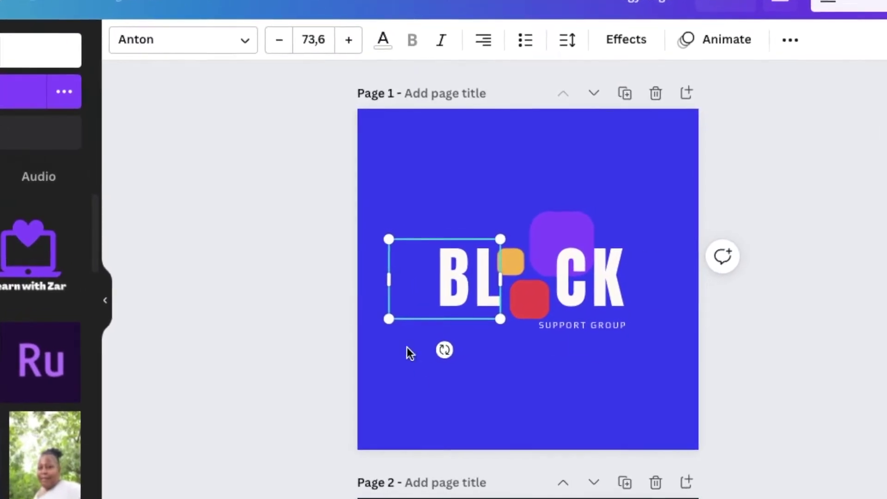
left_click(488, 184)
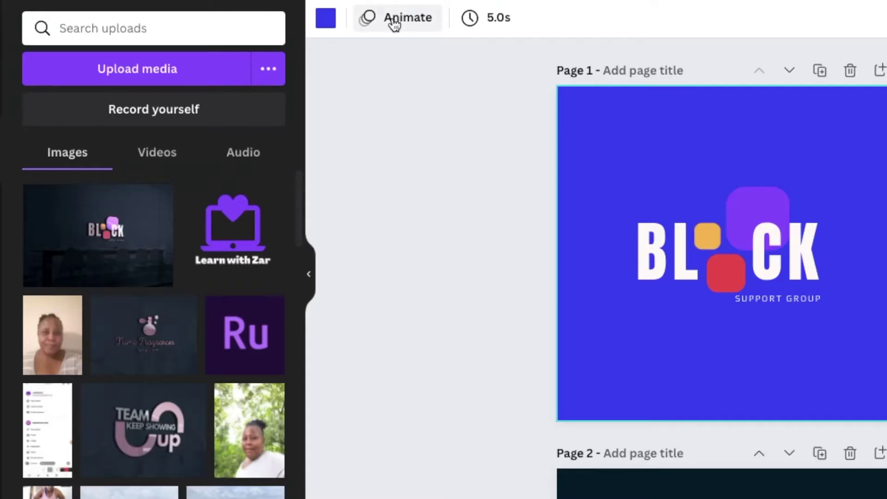
left_click(394, 24)
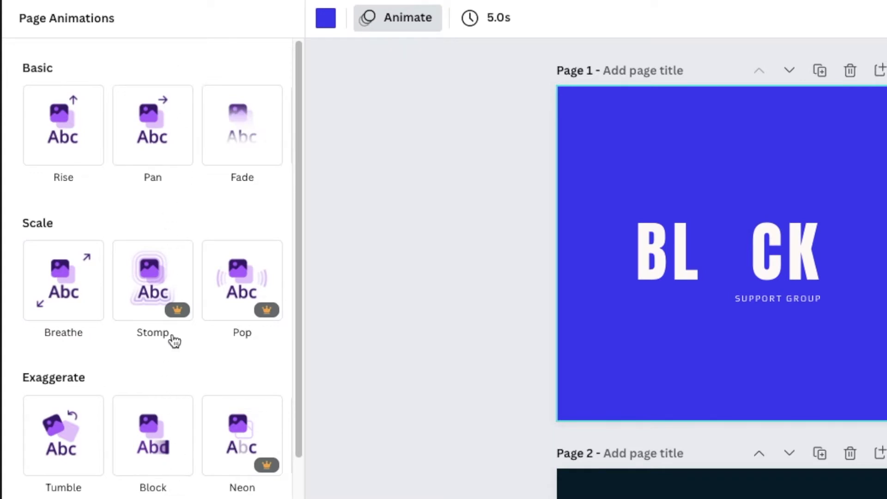
Step: Try Stomp and Breathe, then settle on the Block animation for page 1
scroll(175, 339, "down", 1)
scroll(175, 335, "down", 2)
scroll(175, 335, "up", 3)
left_click(175, 319)
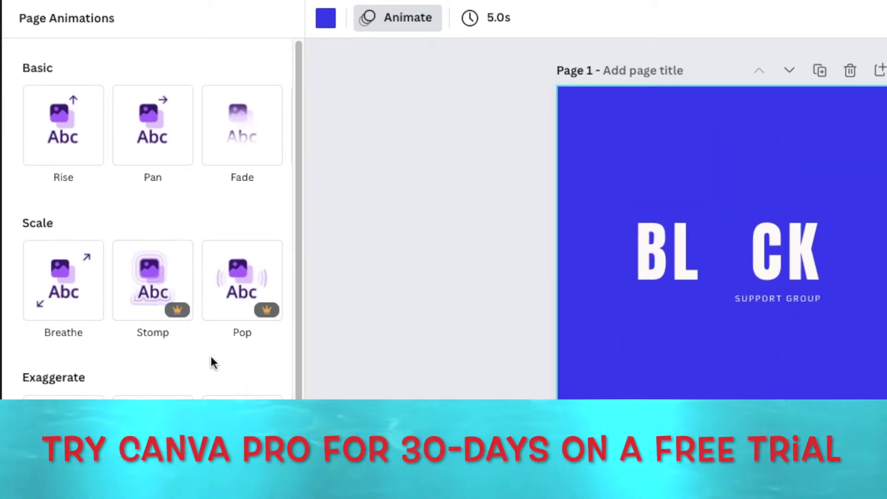
scroll(201, 351, "down", 1)
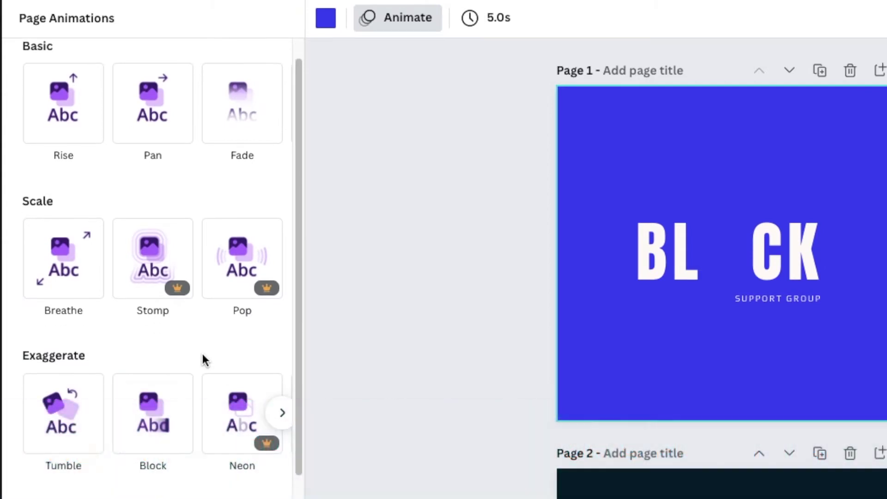
left_click(63, 263)
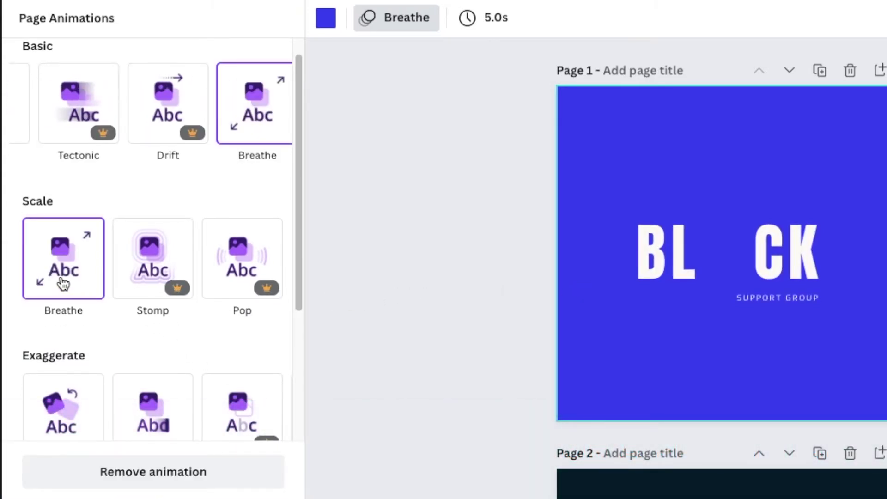
scroll(196, 346, "down", 3)
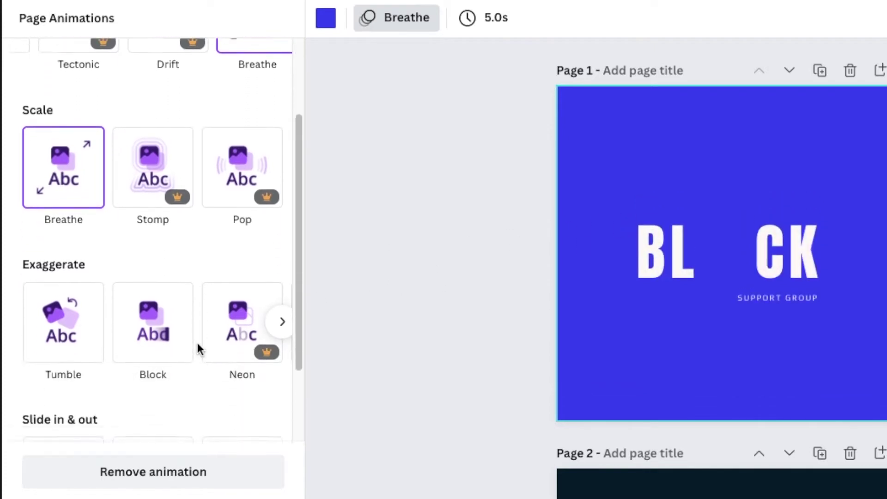
left_click(159, 326)
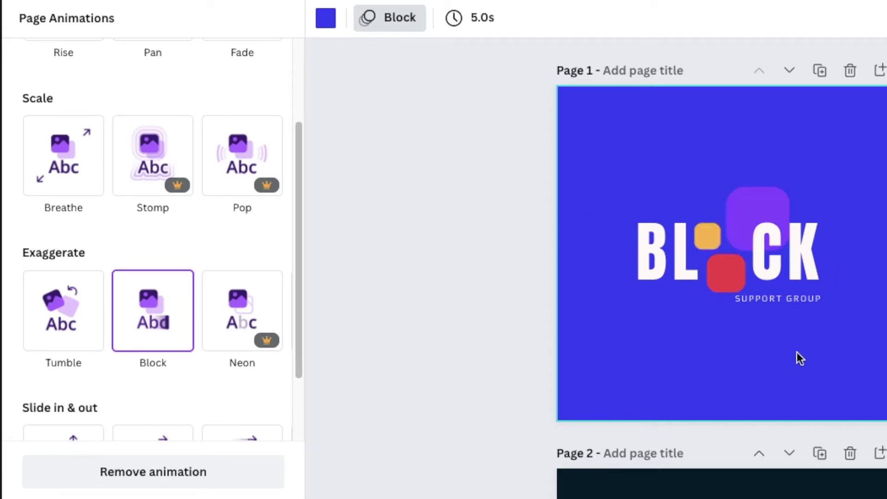
Step: Check that page 1's duration stays at 5.0 seconds, then close the timing popup
left_click(652, 243)
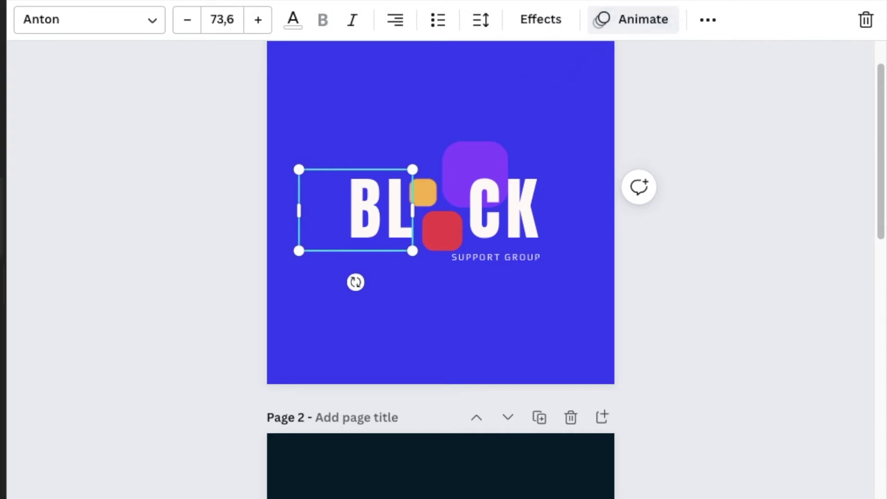
left_click(340, 108)
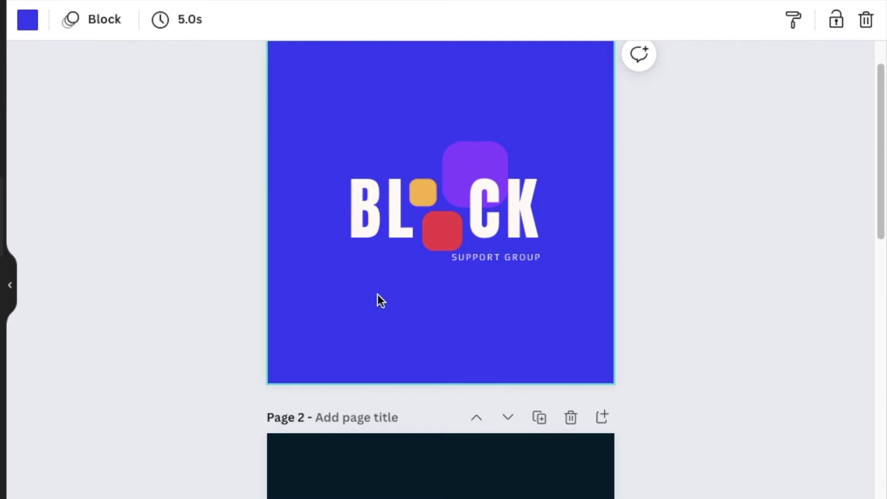
left_click(187, 25)
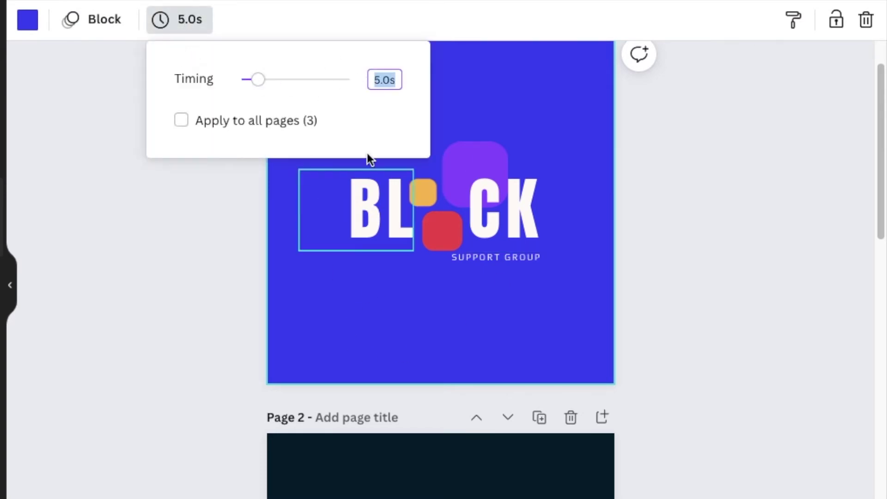
left_click(329, 298)
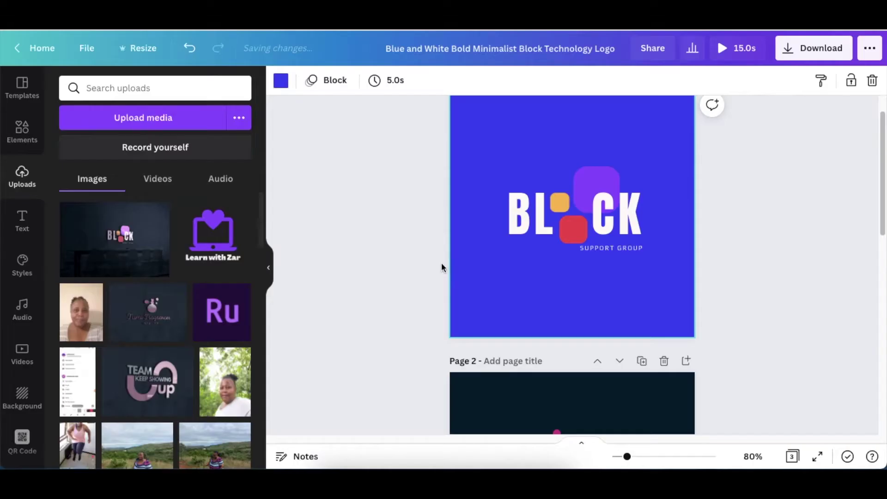
scroll(431, 258, "down", 5)
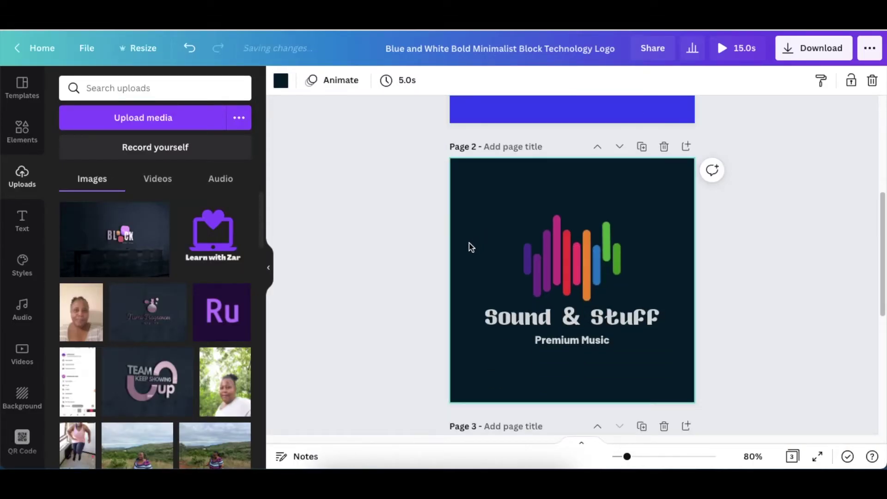
Step: Apply the Burst text animation to the Sound & Stuff title on page 2
key("Tab")
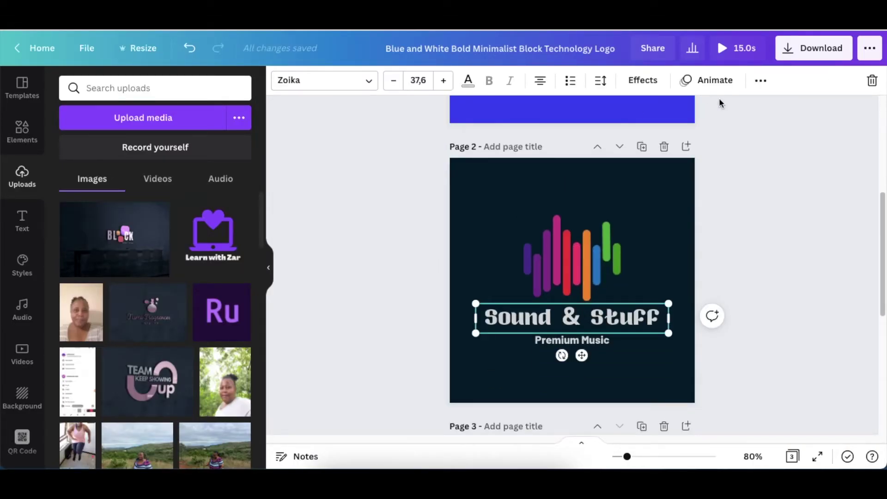
left_click(707, 79)
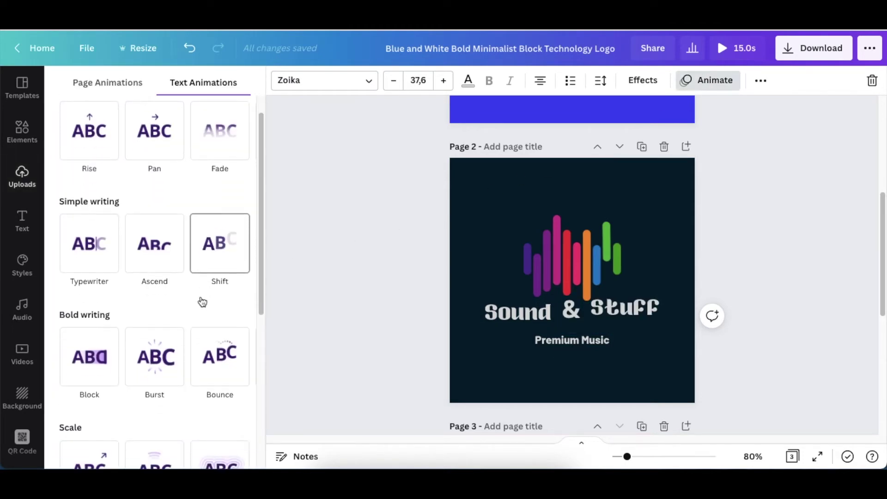
scroll(231, 301, "down", 1)
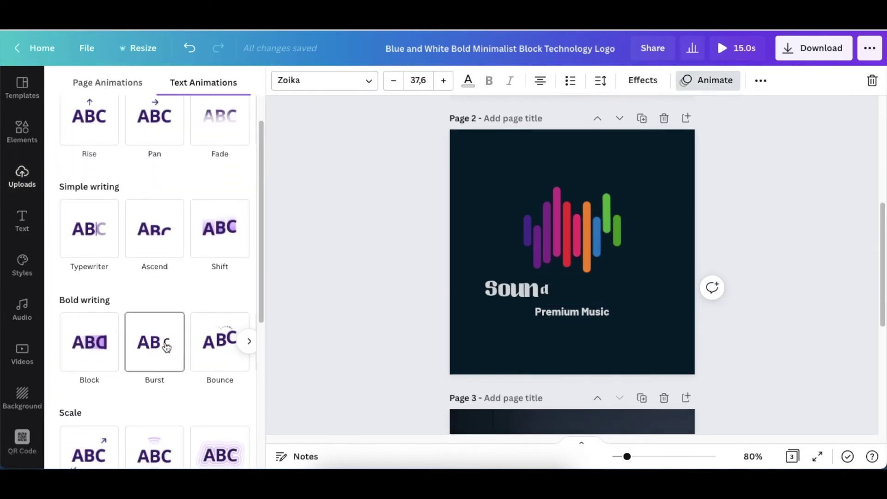
left_click(166, 347)
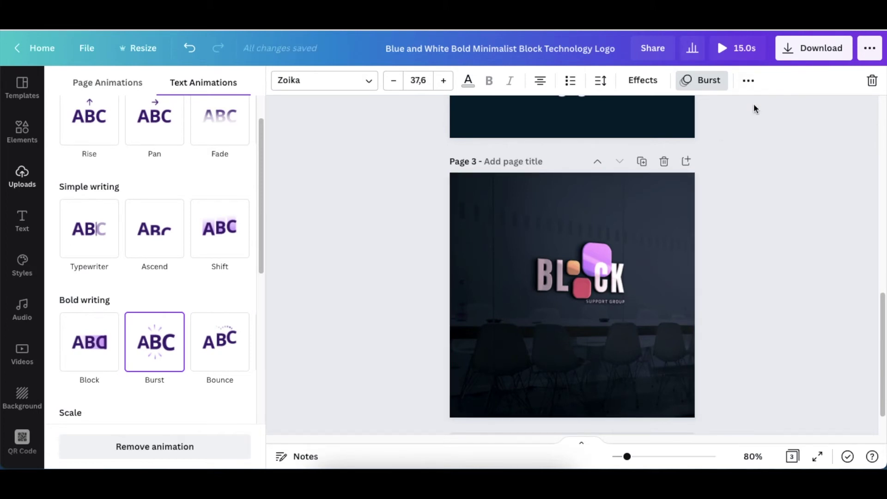
left_click(507, 224)
Step: Apply Photo Zoom to the 3D BLOCK logo image, then preview the design full screen
left_click(574, 308)
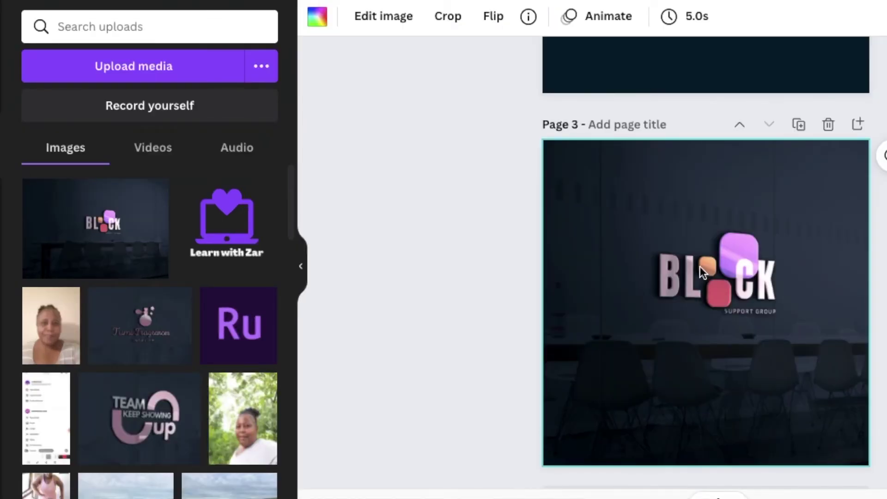
left_click(609, 18)
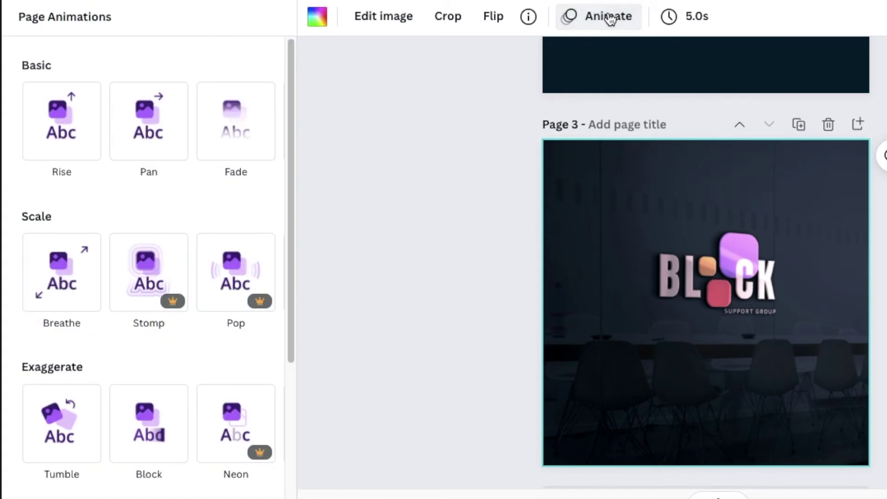
scroll(190, 309, "down", 2)
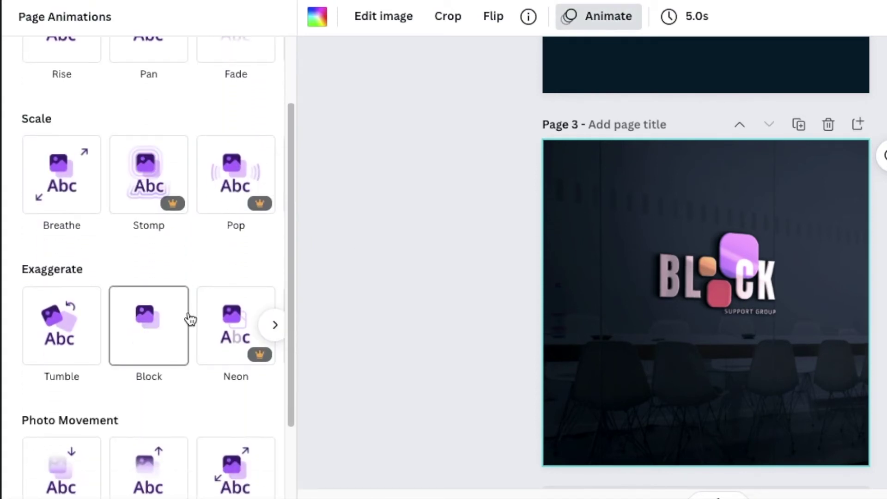
scroll(189, 318, "down", 2)
scroll(190, 314, "down", 2)
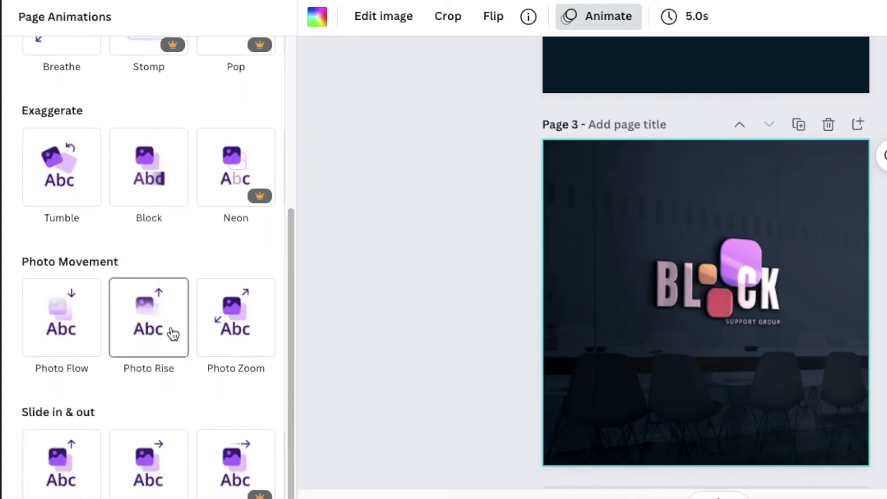
left_click(236, 318)
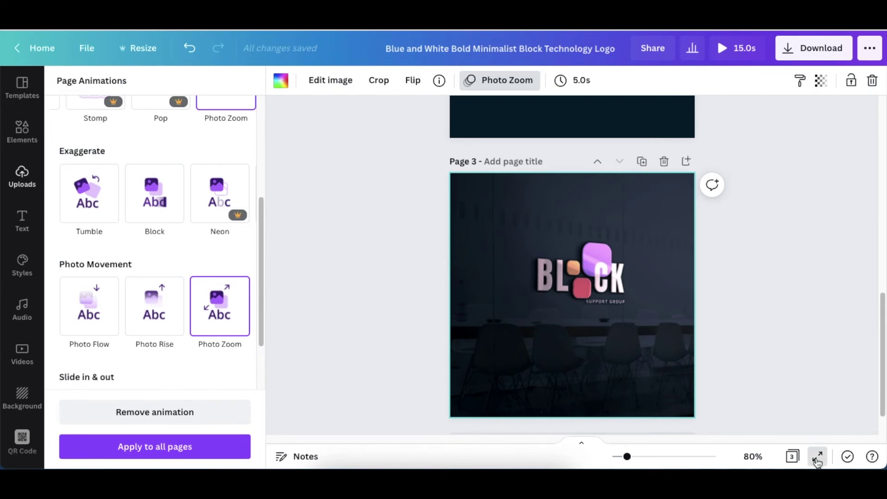
left_click(817, 461)
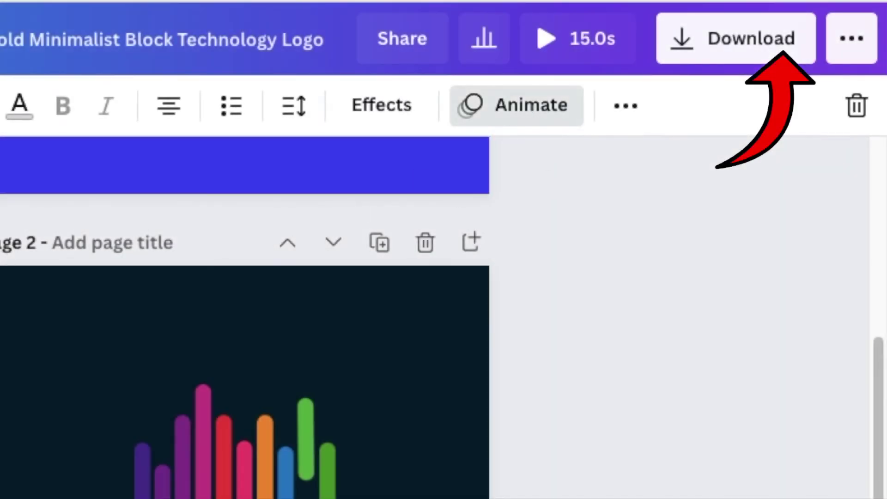
scroll(245, 323, "down", 2)
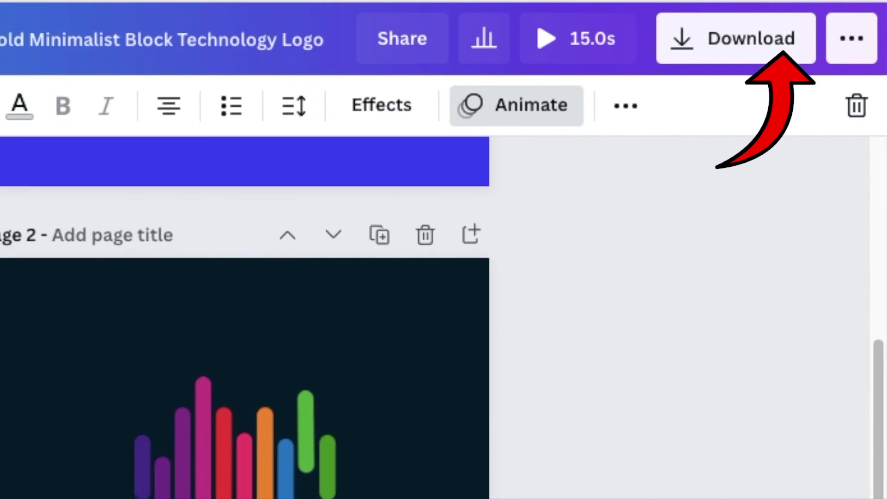